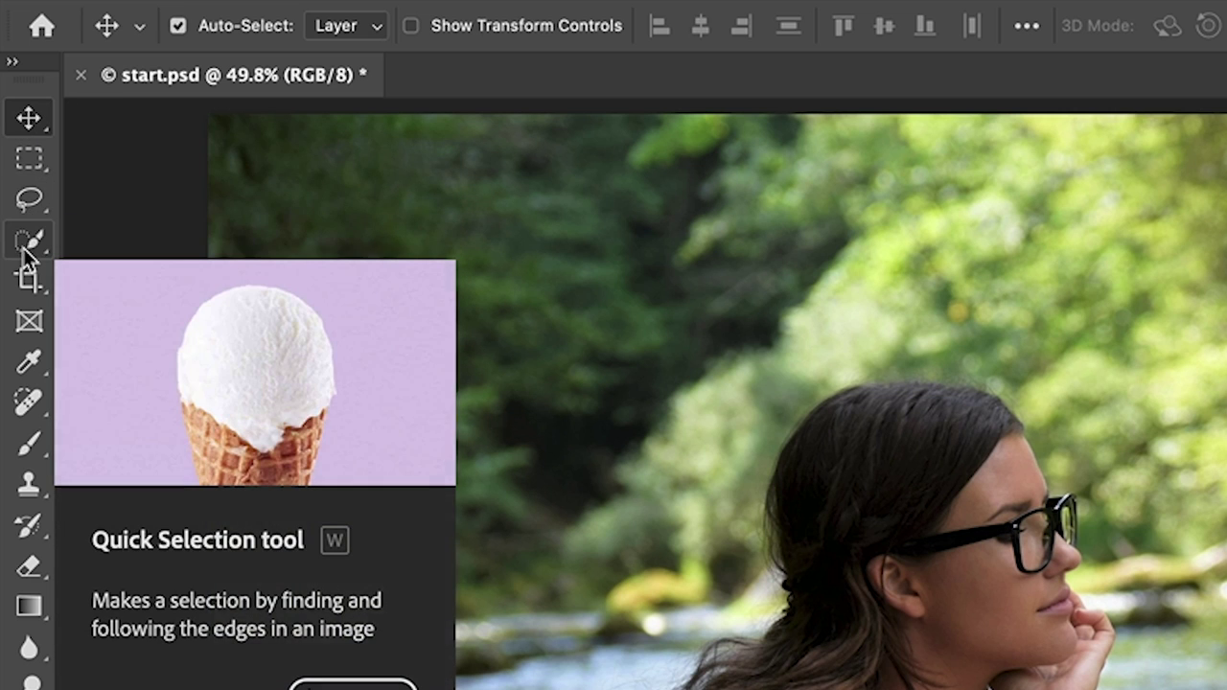
Choose the Object Selection Tool from the Quick Selection tool flyout.
mouse_move(26, 245)
left_mouse_down()
mouse_move(142, 237)
mouse_move(167, 285)
mouse_move(191, 240)
mouse_move(197, 293)
mouse_move(200, 231)
left_mouse_up()
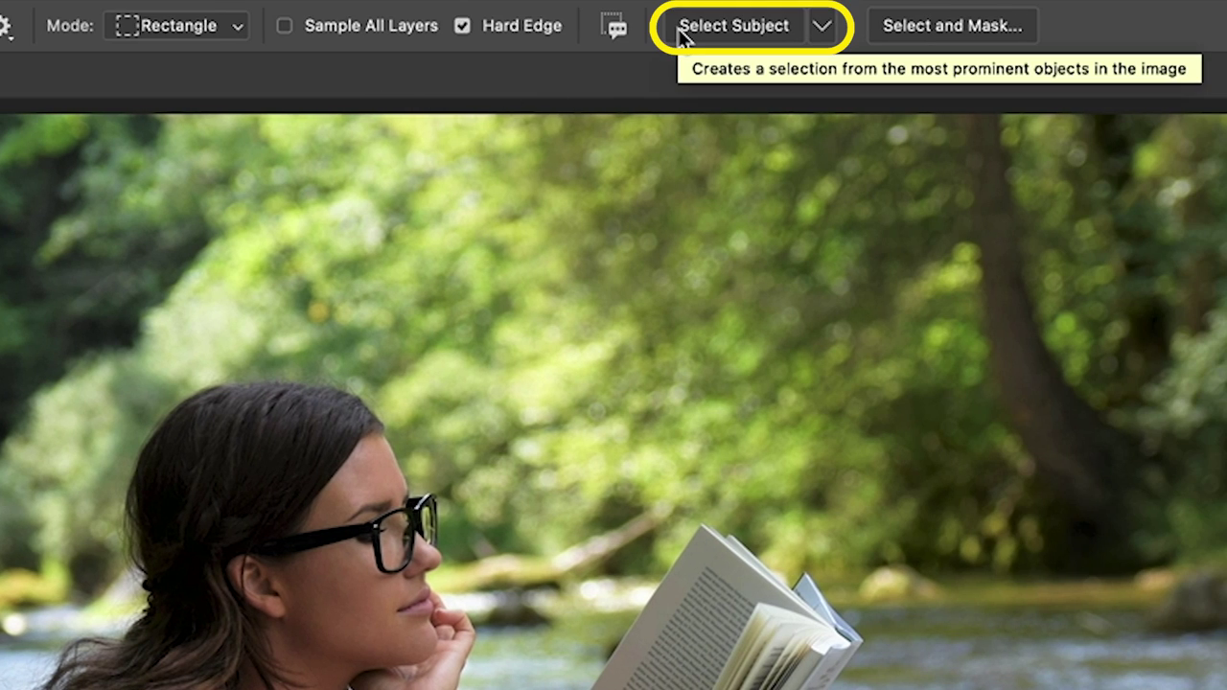
Set Select Subject to Cloud (Detailed results) and select the reading woman with her book.
left_click(824, 27)
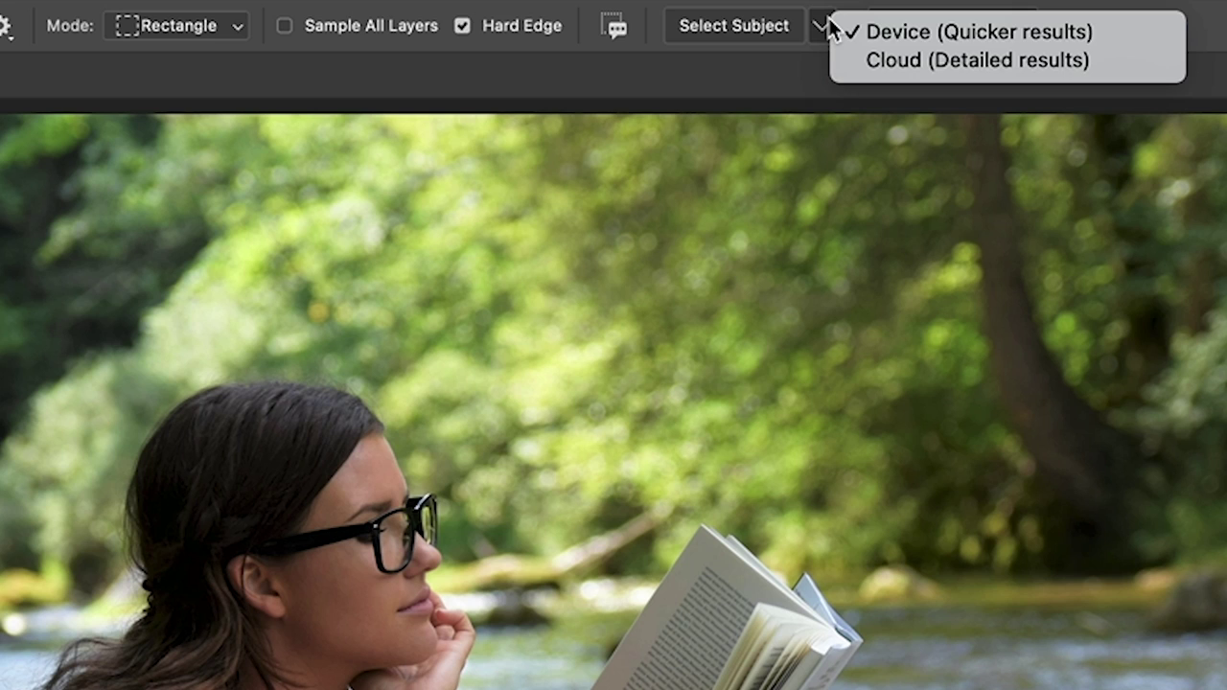
left_click(877, 62)
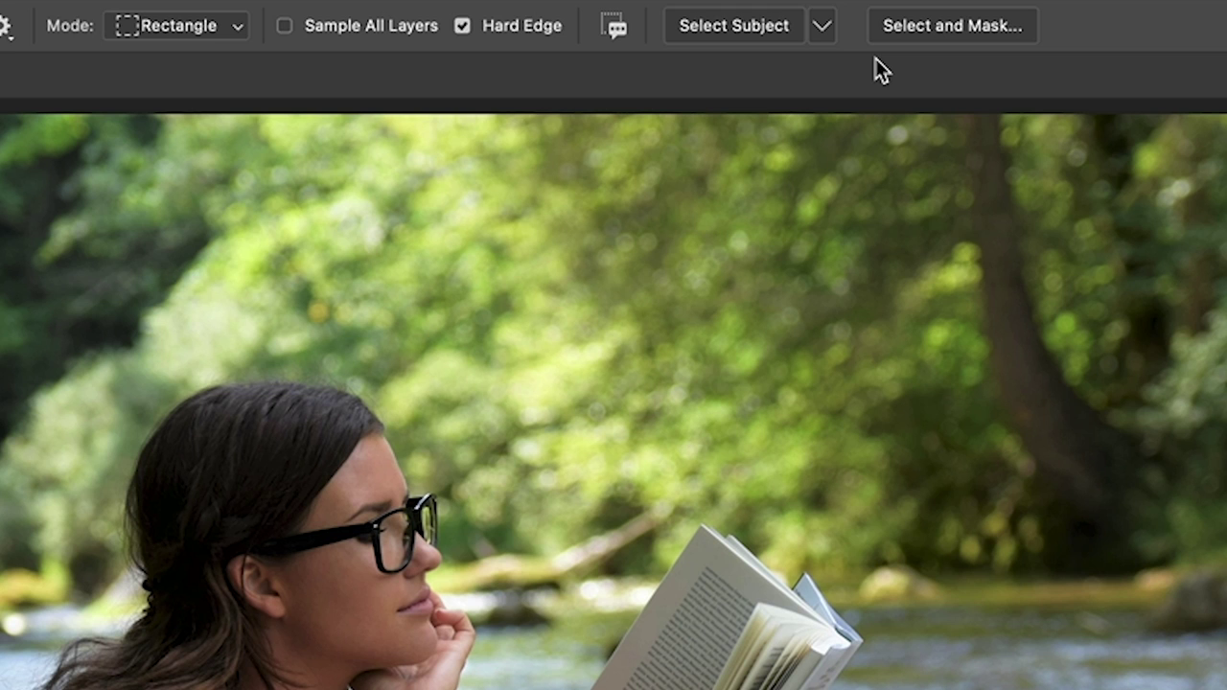
left_click(748, 31)
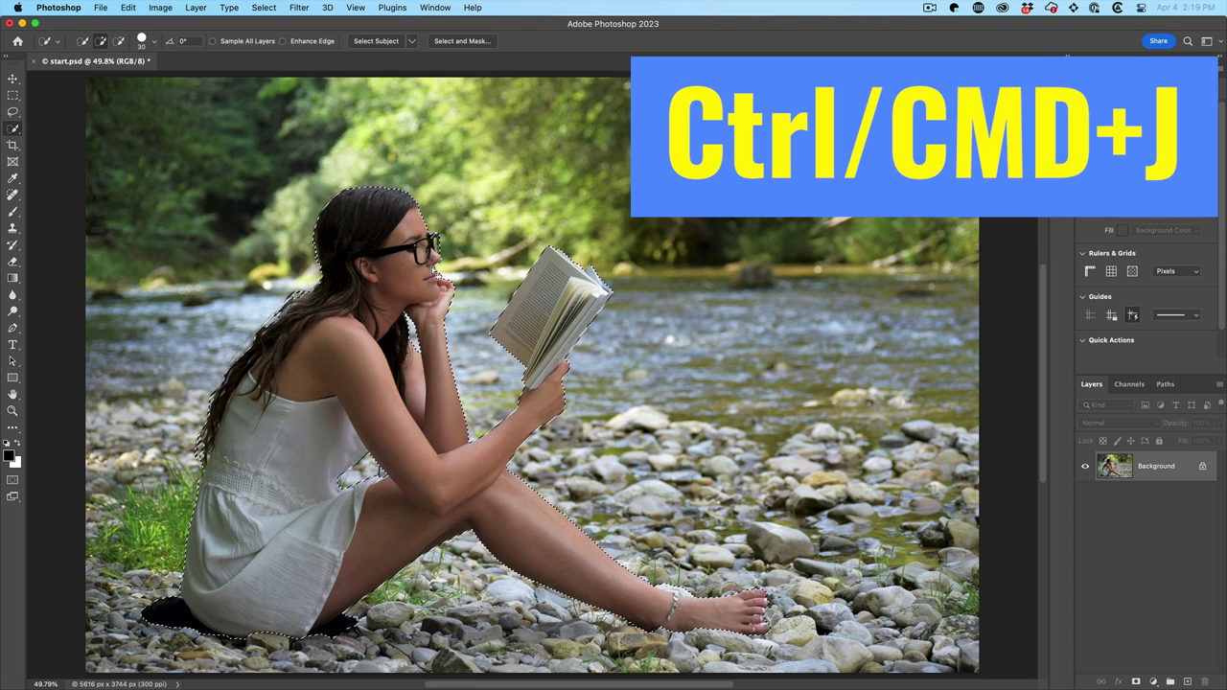
Duplicate the woman-and-book selection to a new Layer 1 with Ctrl+J.
key("super+j")
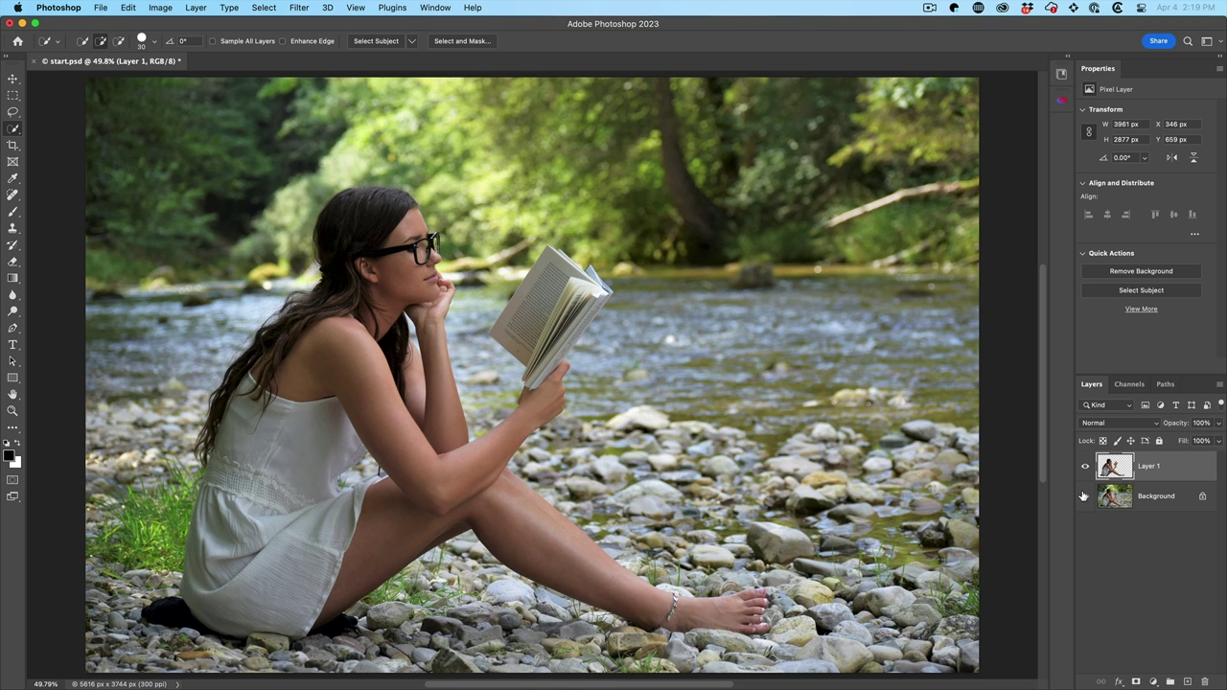
left_click(1114, 498)
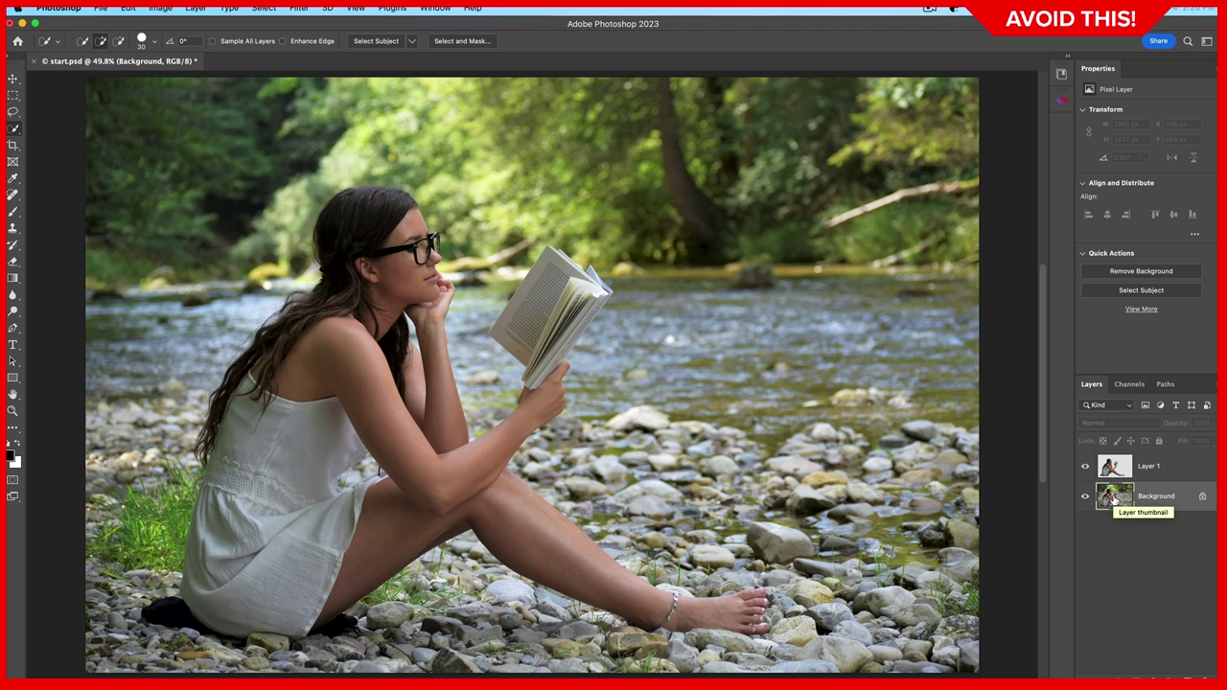
left_click(299, 7)
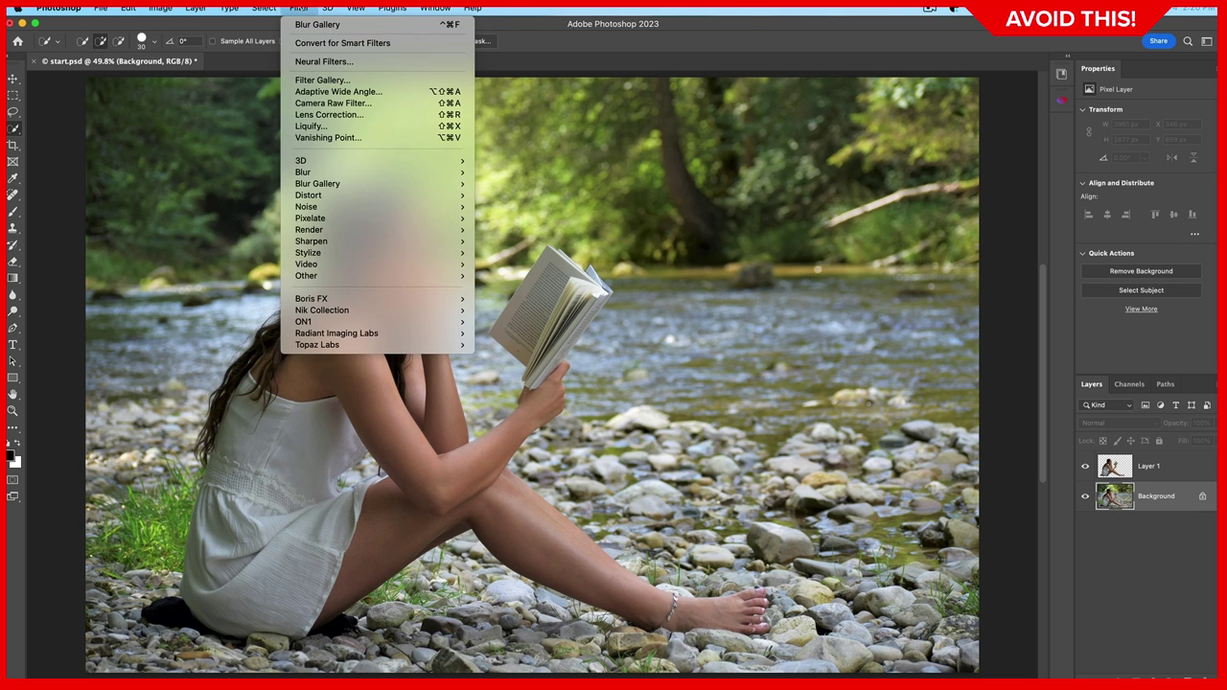
left_click(610, 175)
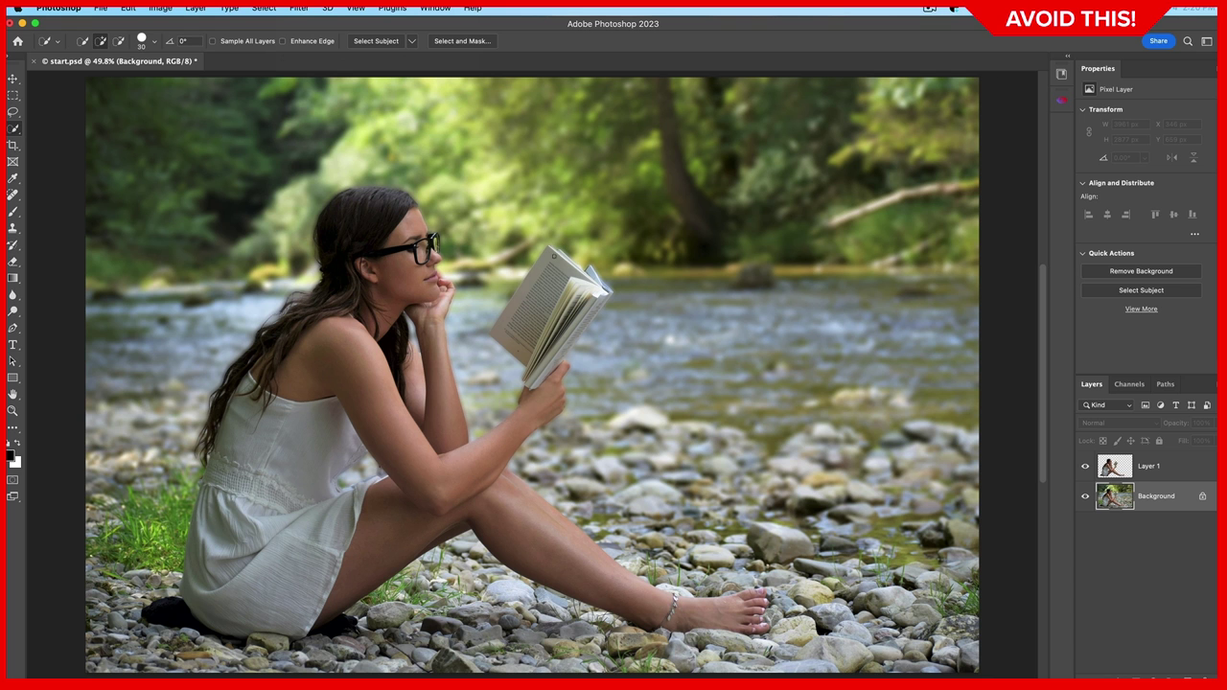
scroll(556, 261, "up", 5)
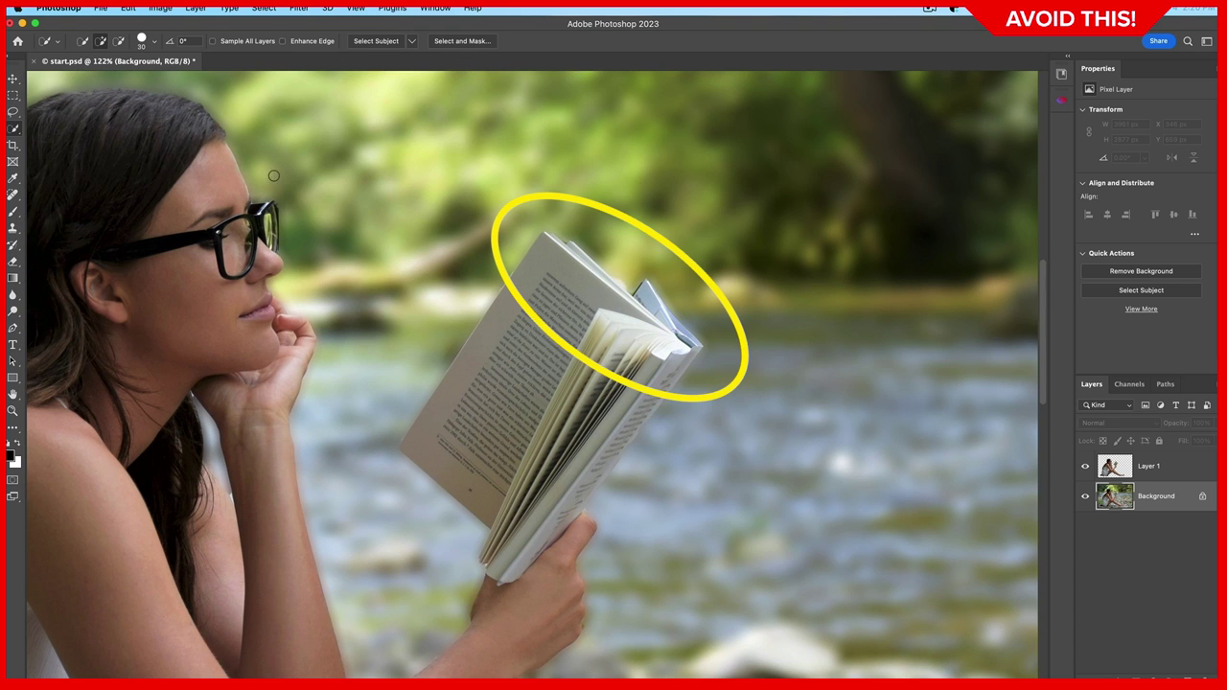
left_click_drag(227, 160, 272, 263)
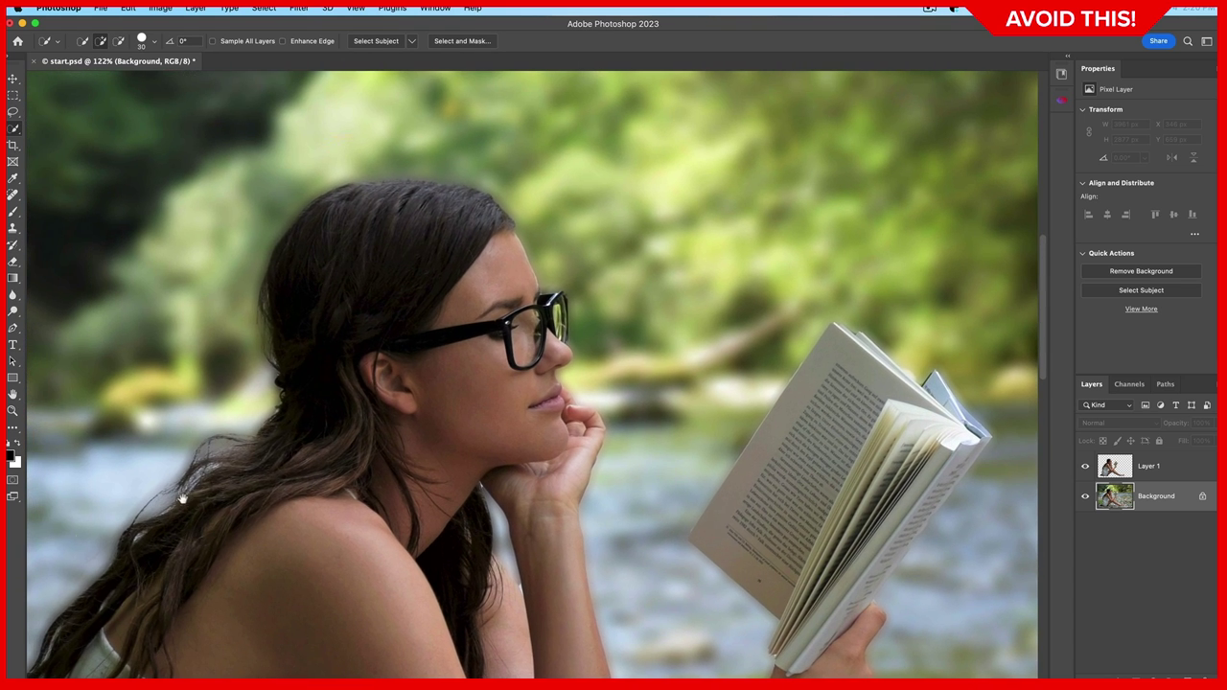
left_click_drag(614, 438, 595, 91)
key("ctrl+0")
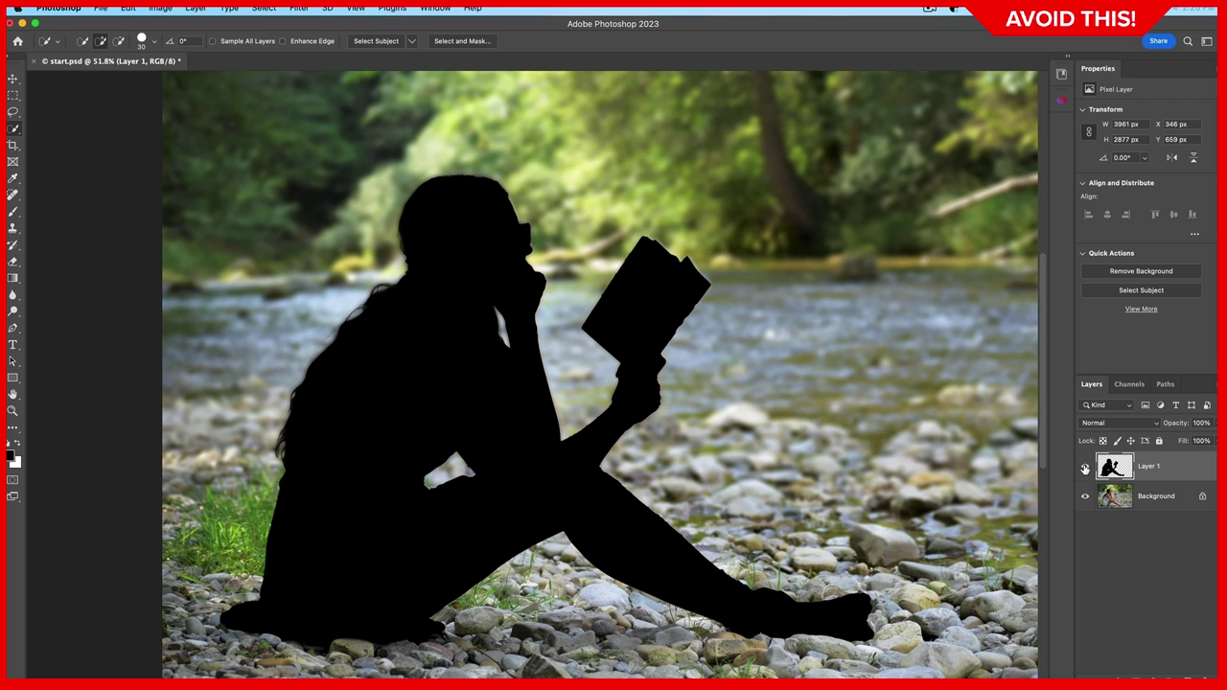
scroll(557, 435, "up", 3)
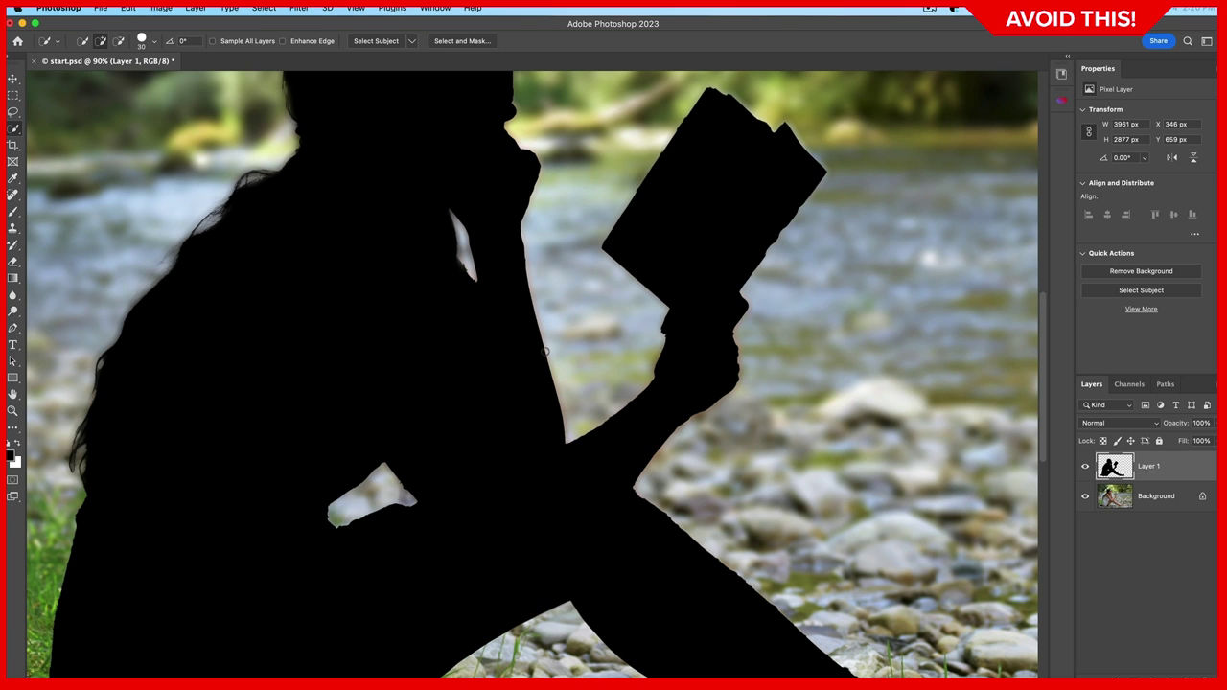
left_click(1086, 466)
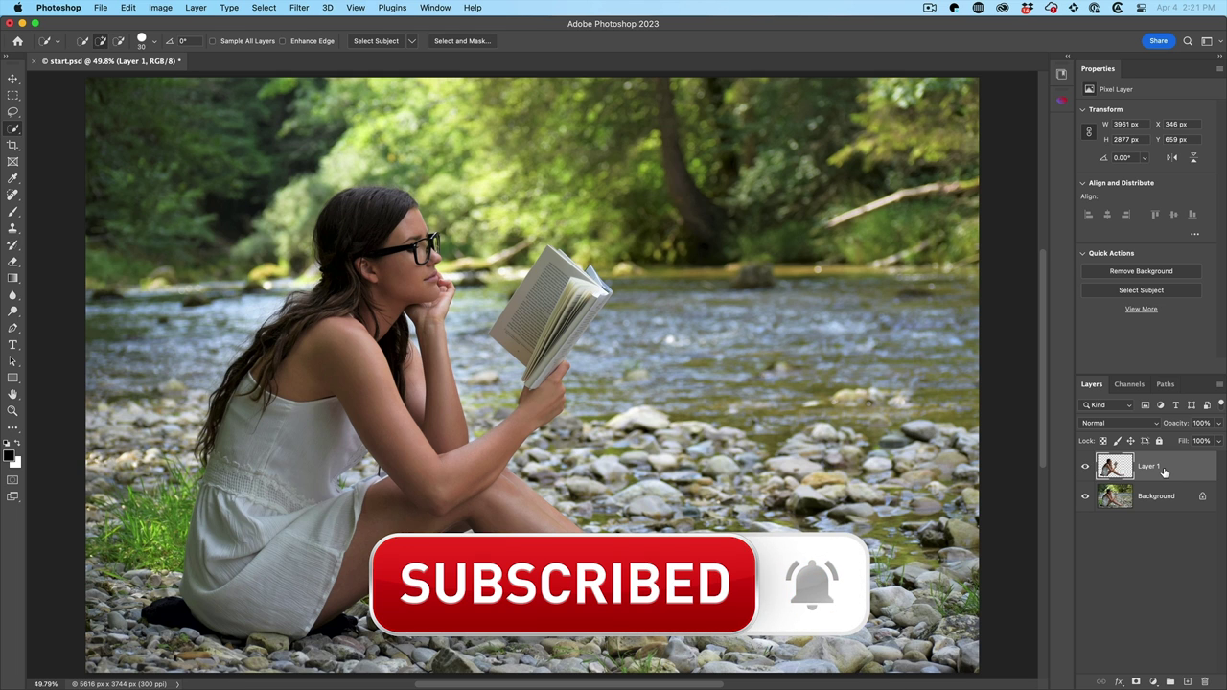
Hide Layer 1, target the Background, and load Layer 1's outline as a selection.
left_click(1085, 467)
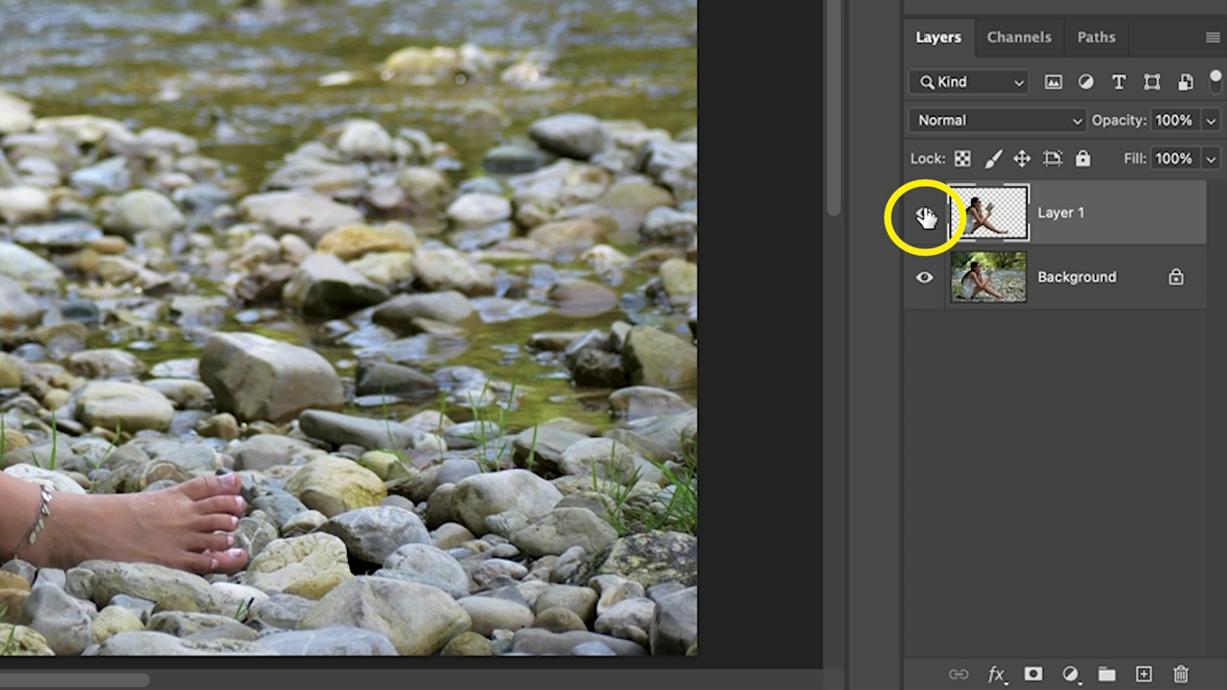
left_click(997, 276)
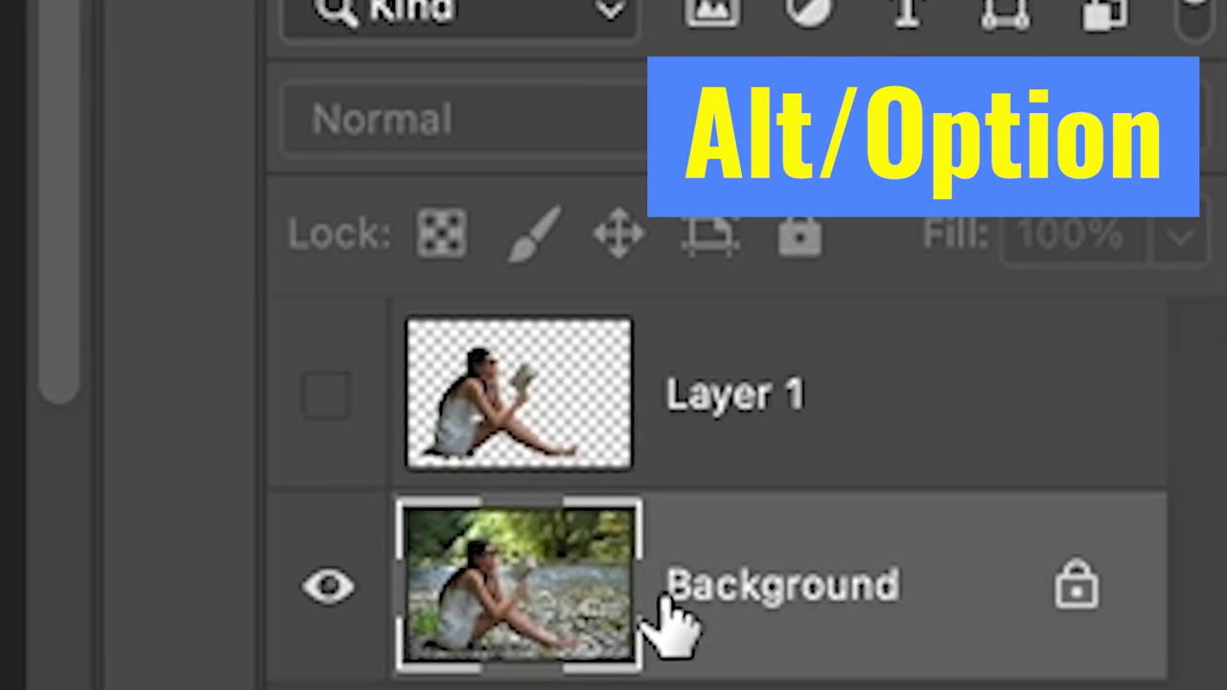
left_click_drag(661, 599, 465, 389)
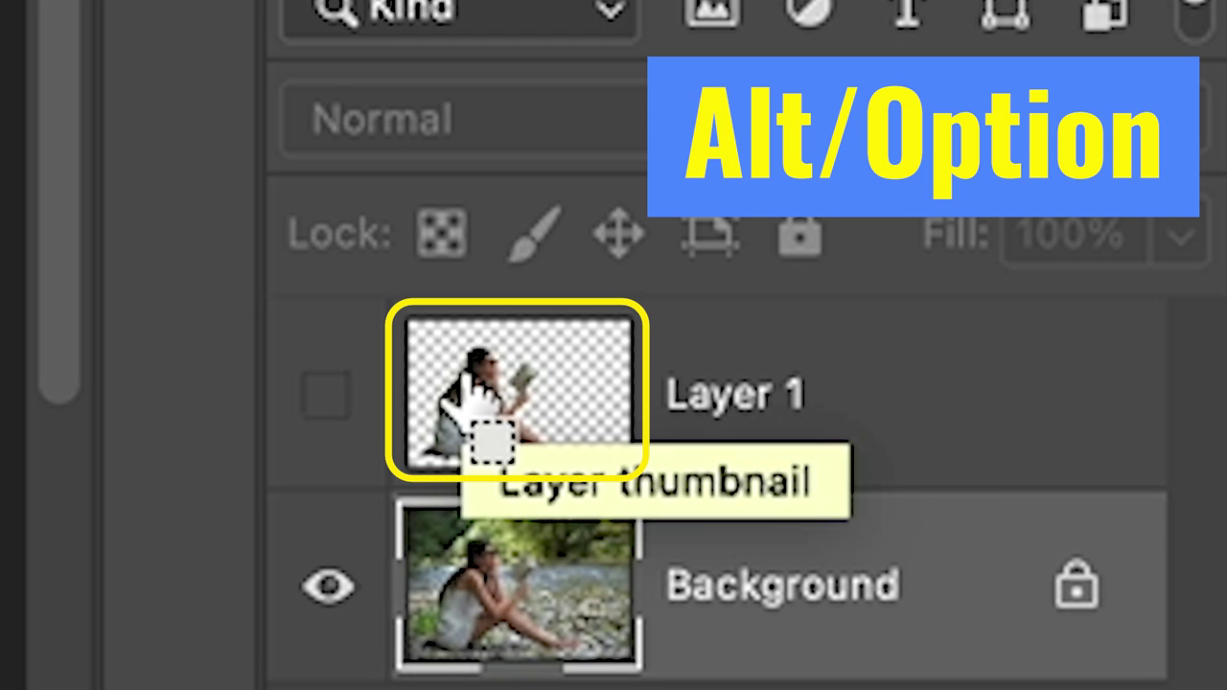
left_click(470, 393, "super")
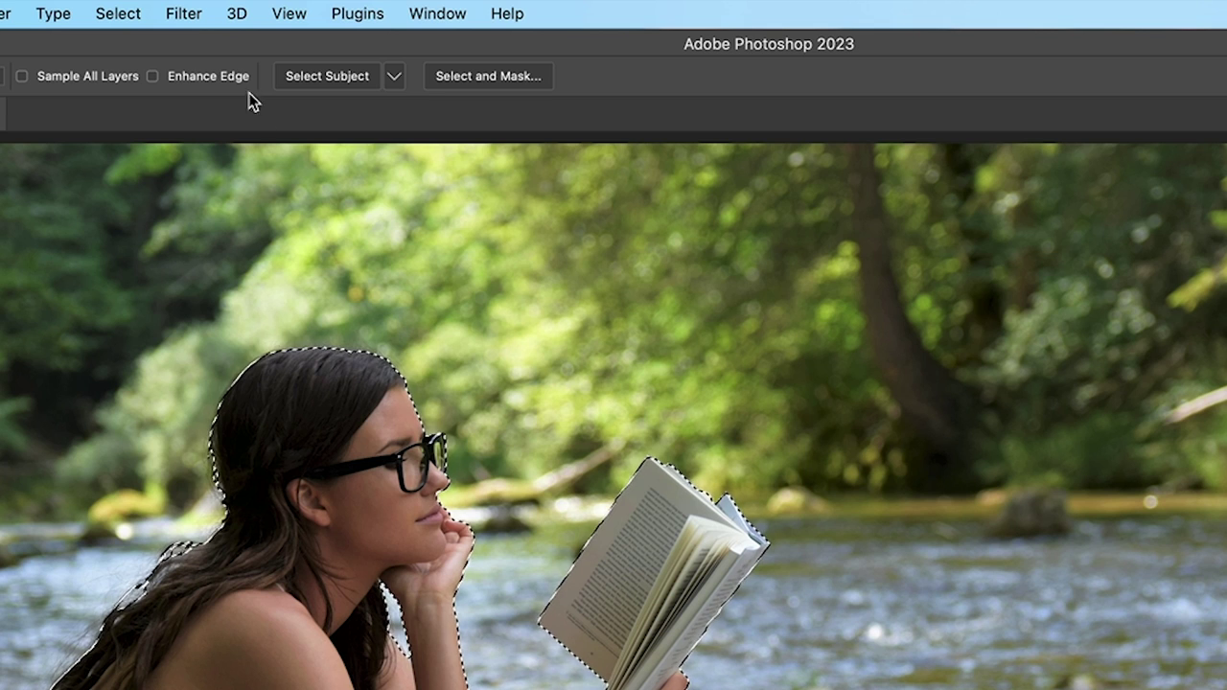
Grow the subject selection by 8 pixels with Select > Modify > Expand.
left_click(118, 13)
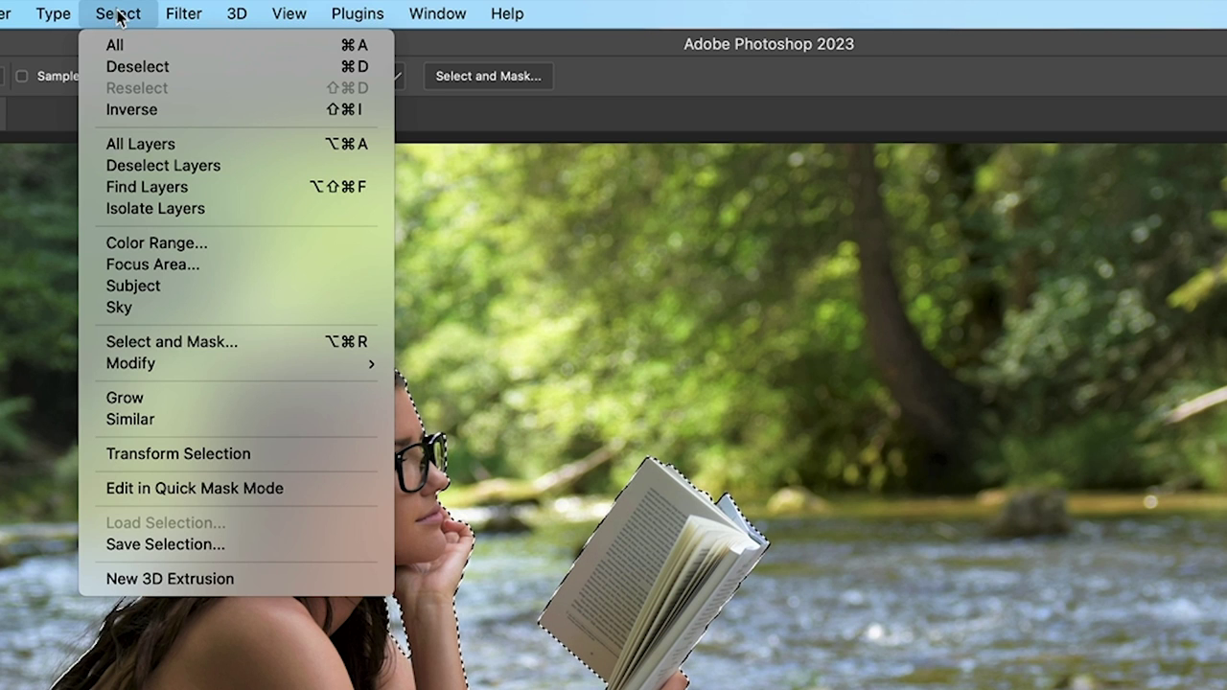
mouse_move(128, 370)
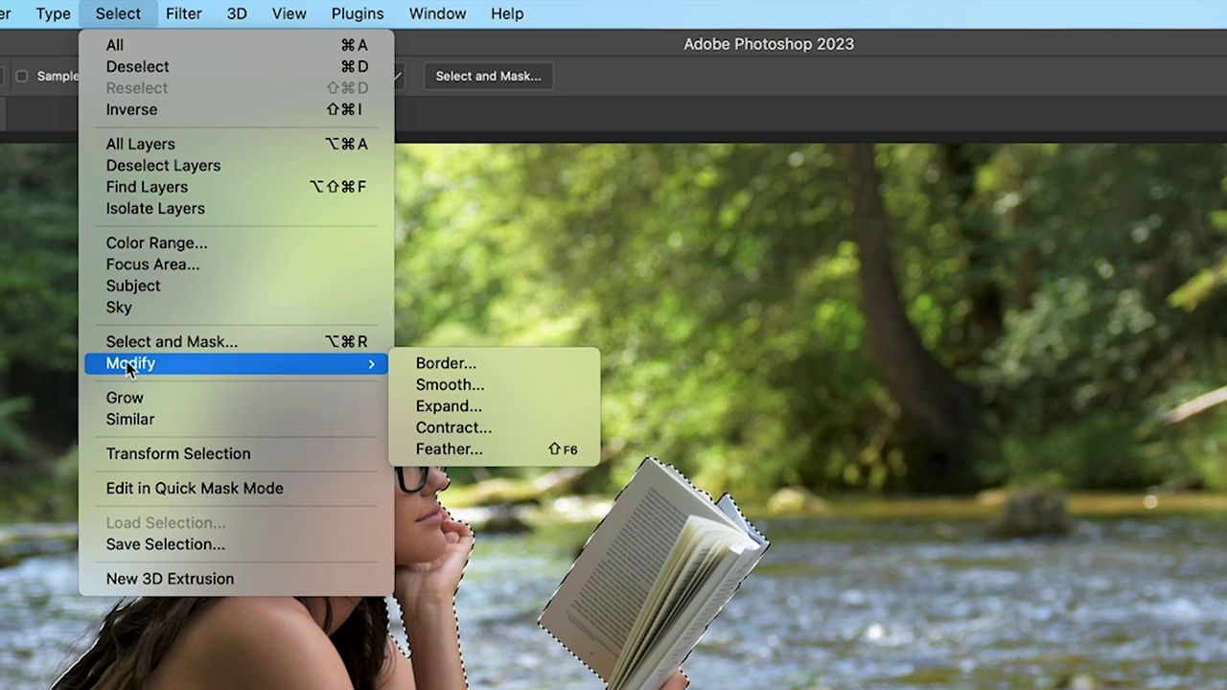
left_click(505, 411)
type("8")
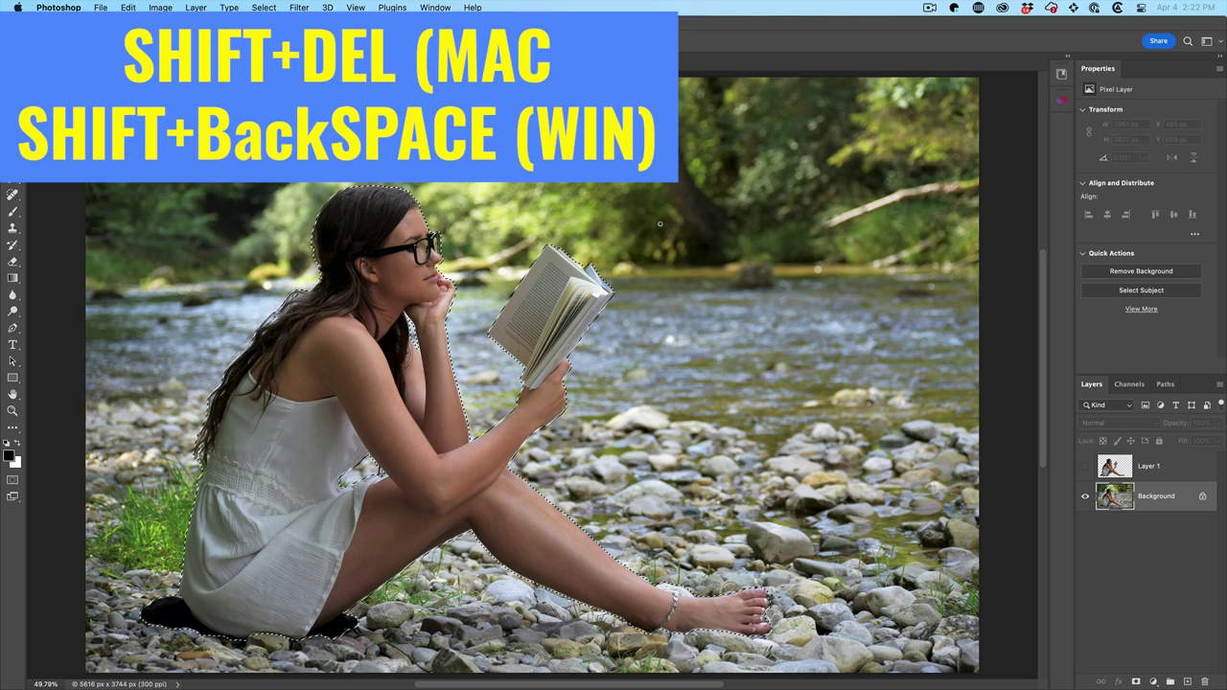
Content-Aware Fill the expanded selection on the Background to erase the woman.
key("shift+BackSpace")
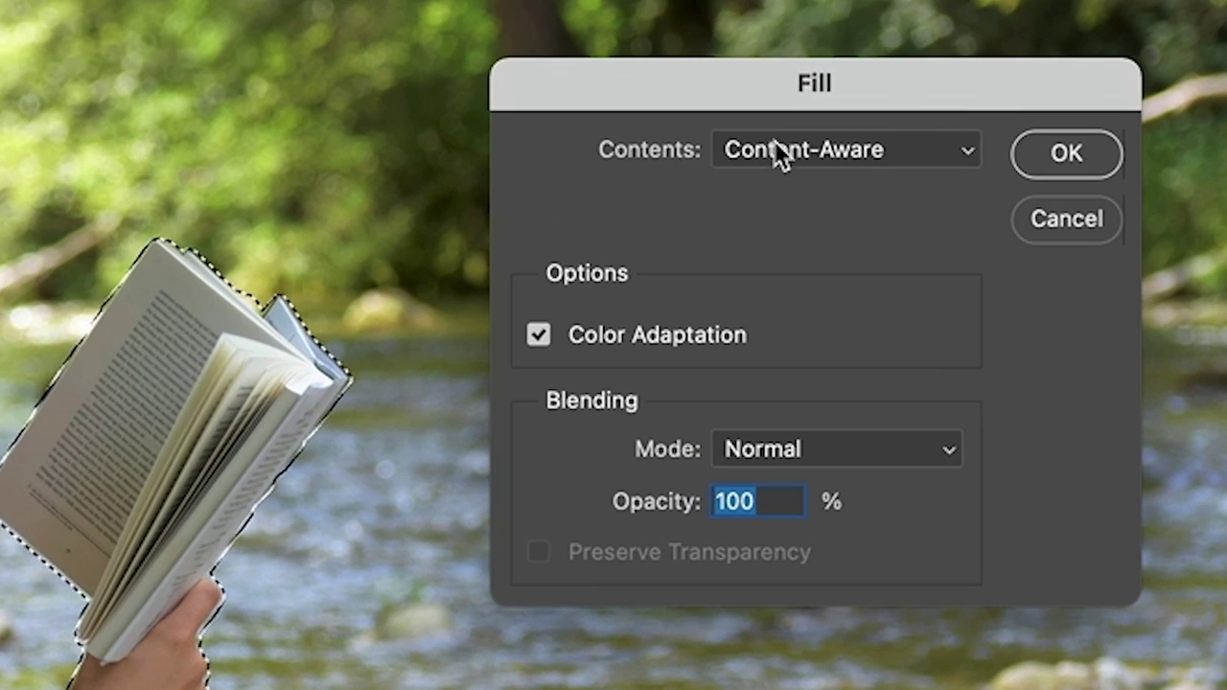
left_click(759, 214)
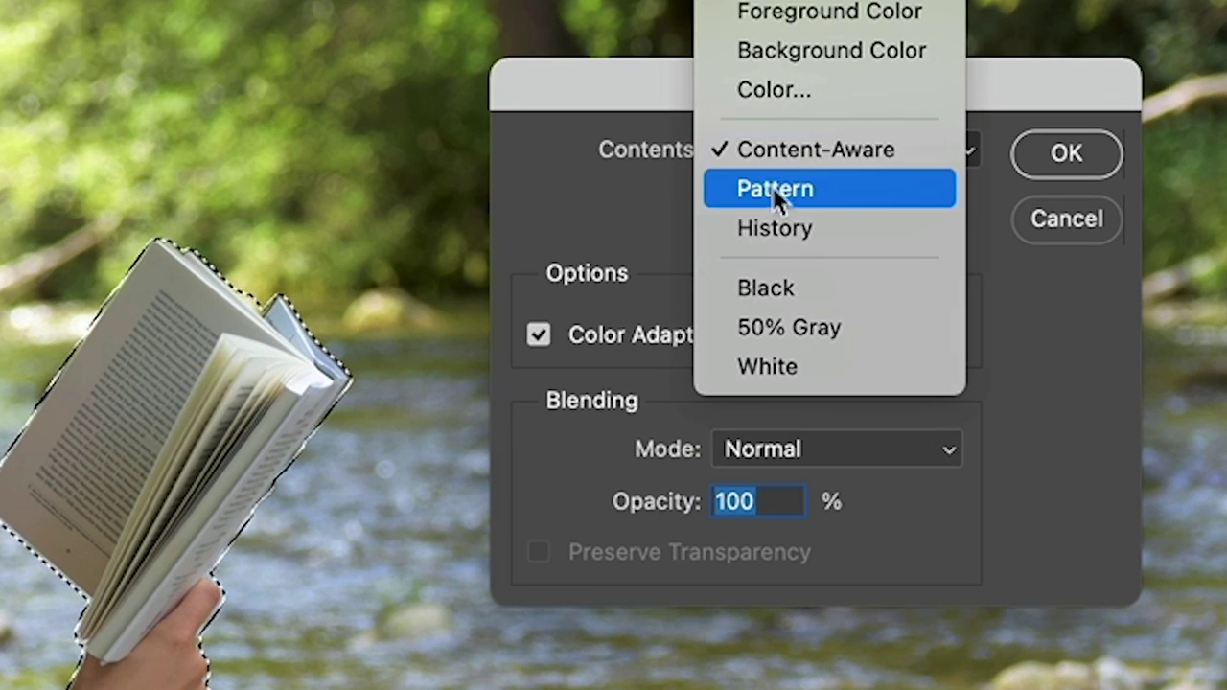
left_click(812, 147)
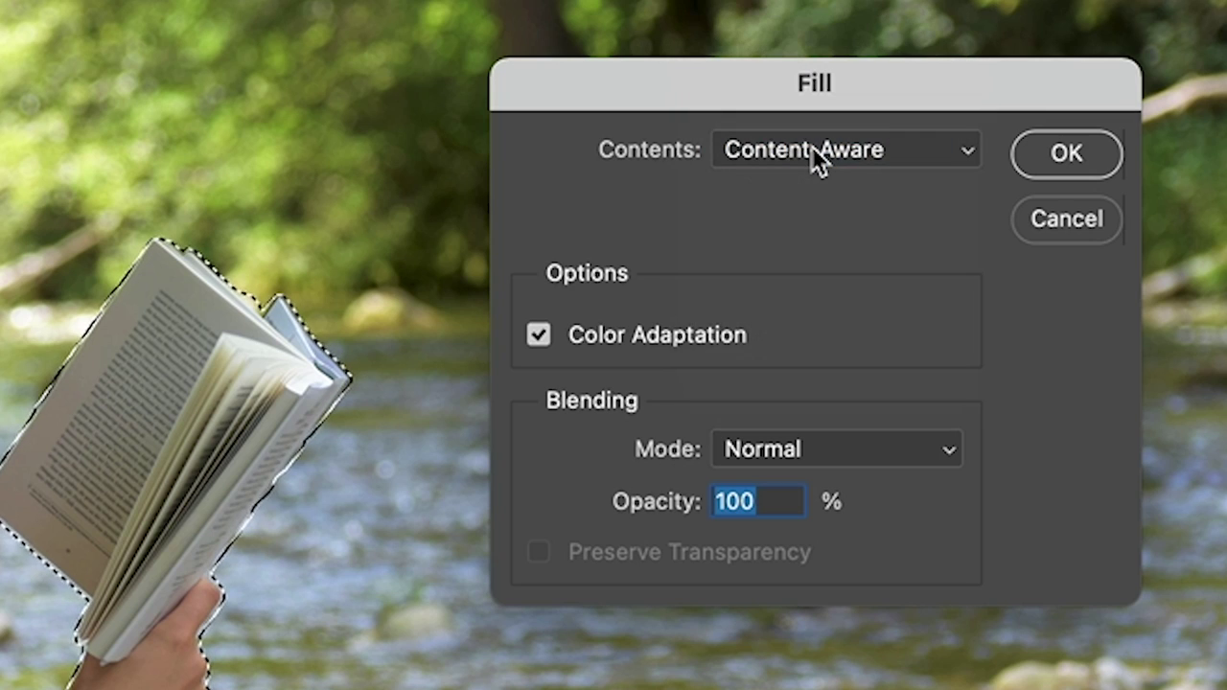
left_click(1066, 153)
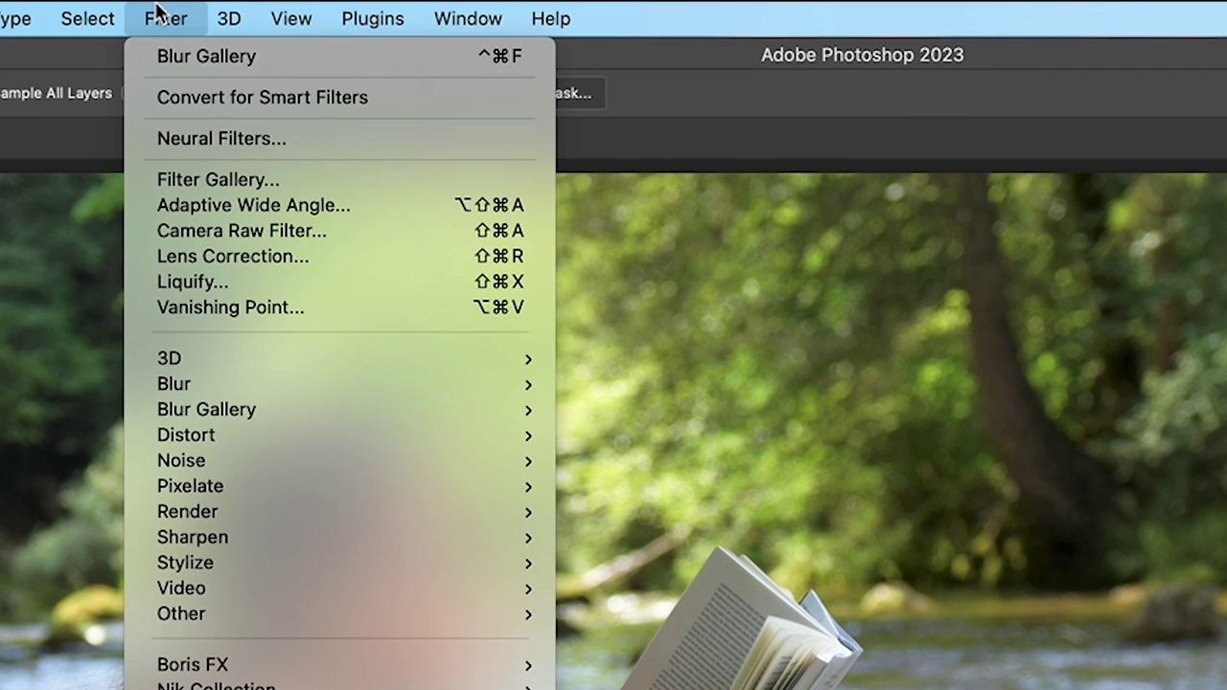
Apply Filter > Blur Gallery > Field Blur to the Background layer.
mouse_move(276, 382)
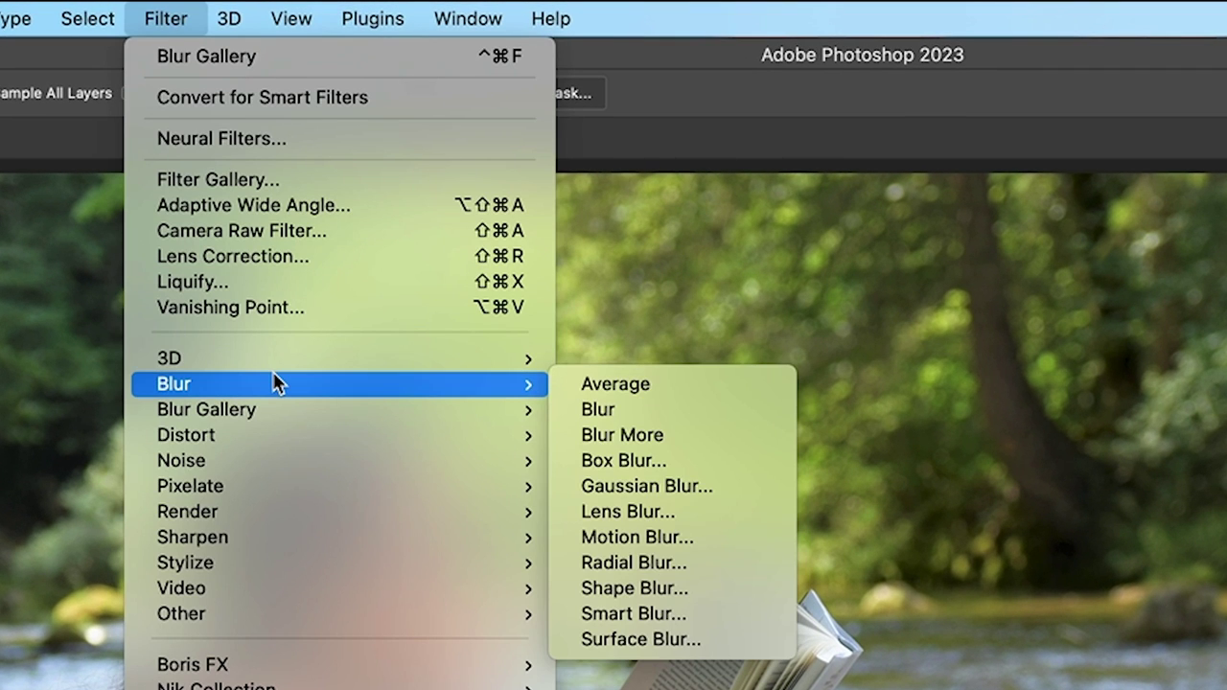
mouse_move(273, 410)
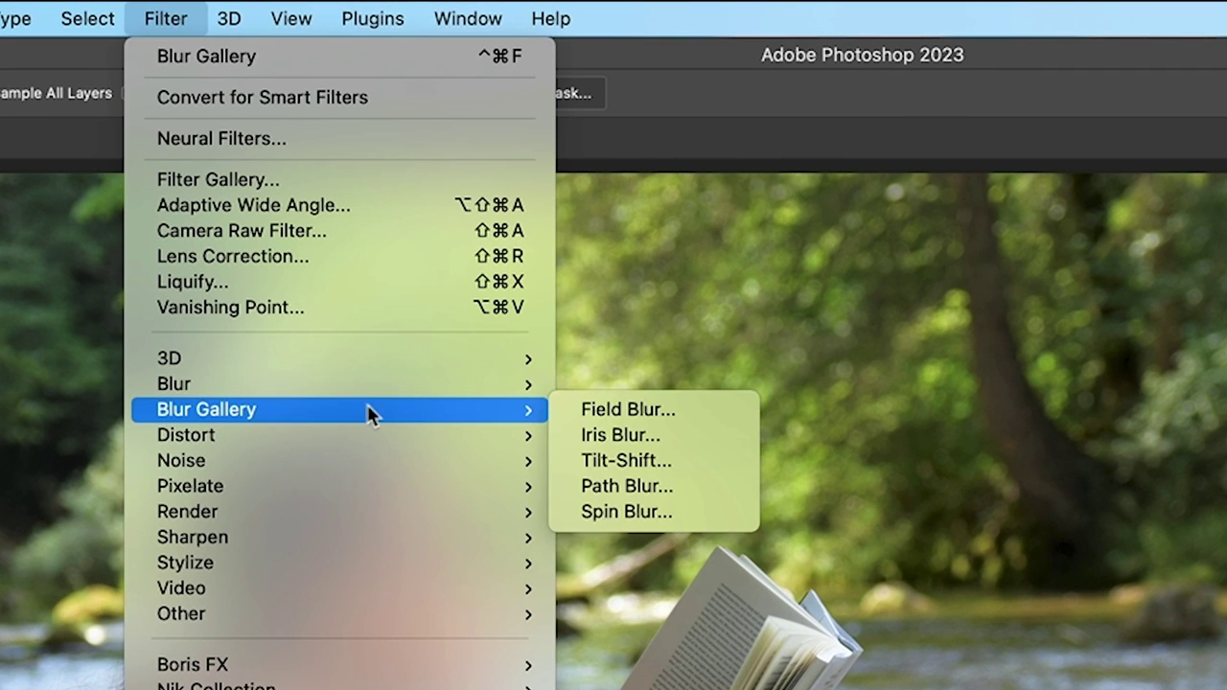
left_click(636, 409)
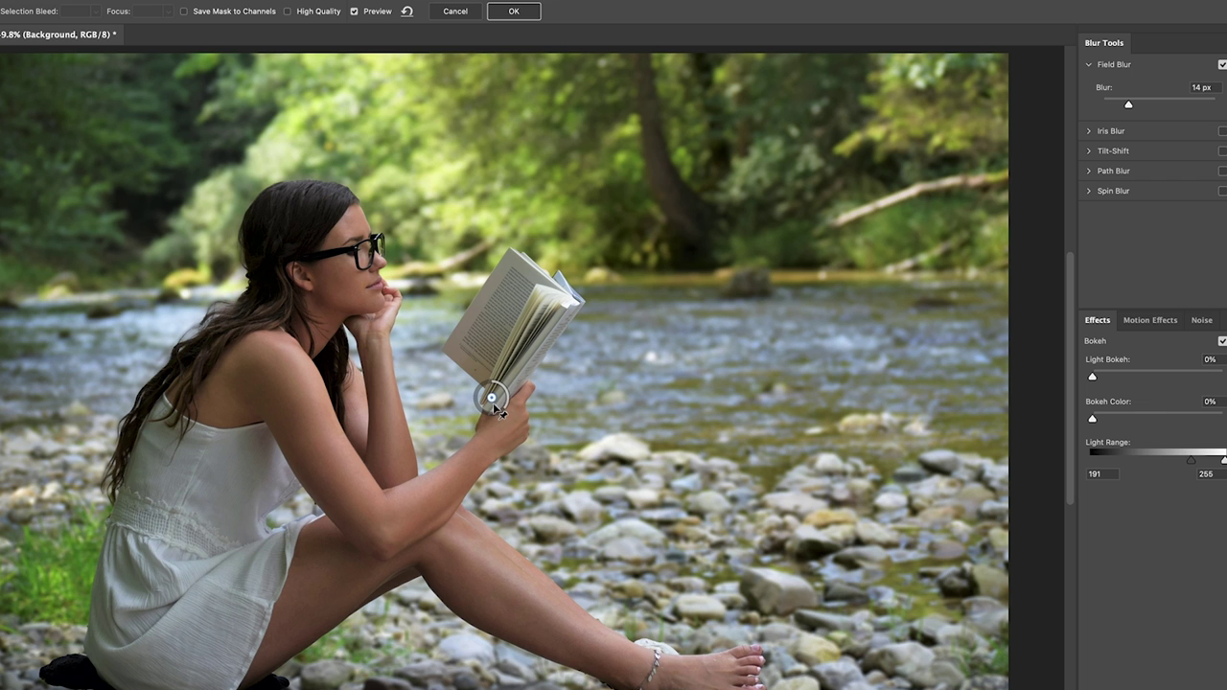
Raise the first pin's blur to 15 px and add a 0 px pin on the shin.
left_click_drag(504, 406, 479, 404)
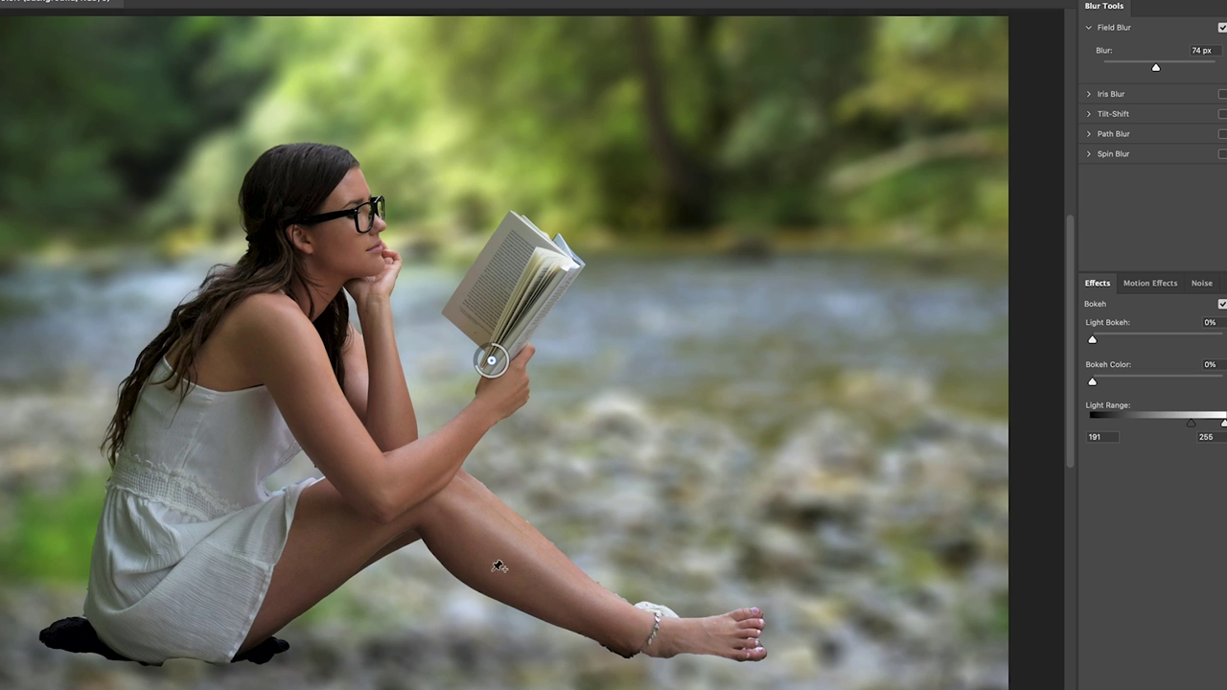
left_click(494, 581)
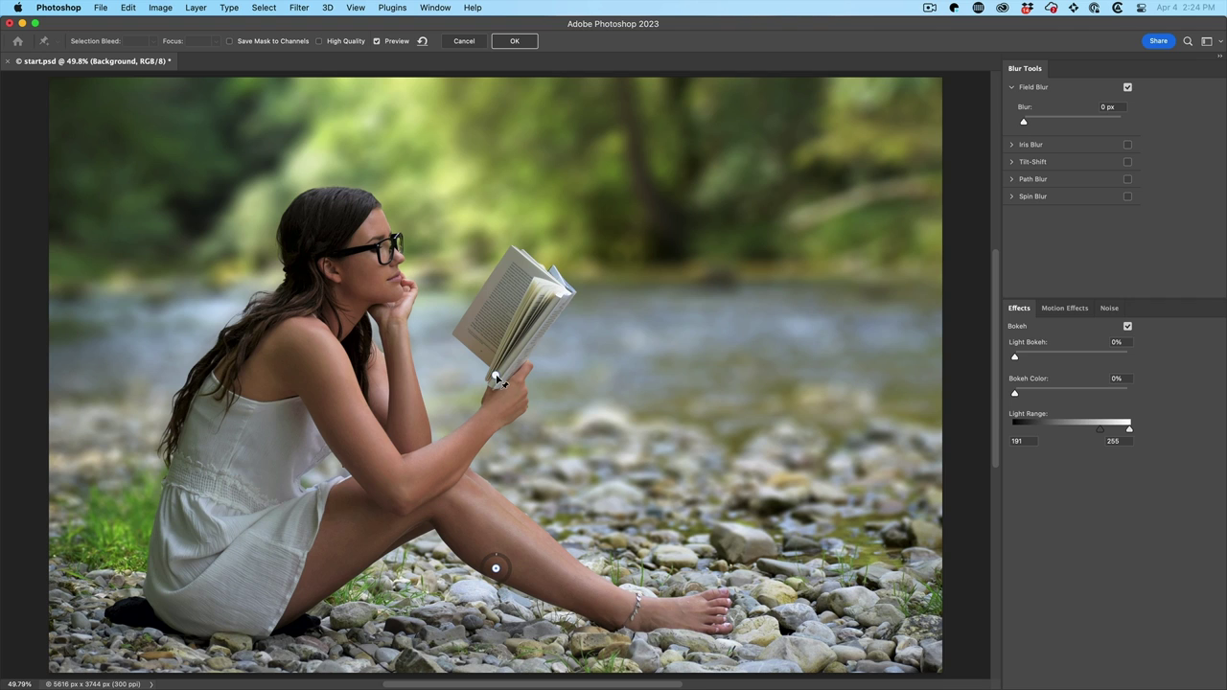
Adjust the upper pin, reposition both pins, and set the background blur to 35 px.
left_click(495, 377)
mouse_move(484, 380)
left_mouse_down()
mouse_move(504, 391)
mouse_move(506, 370)
mouse_move(507, 384)
left_mouse_up()
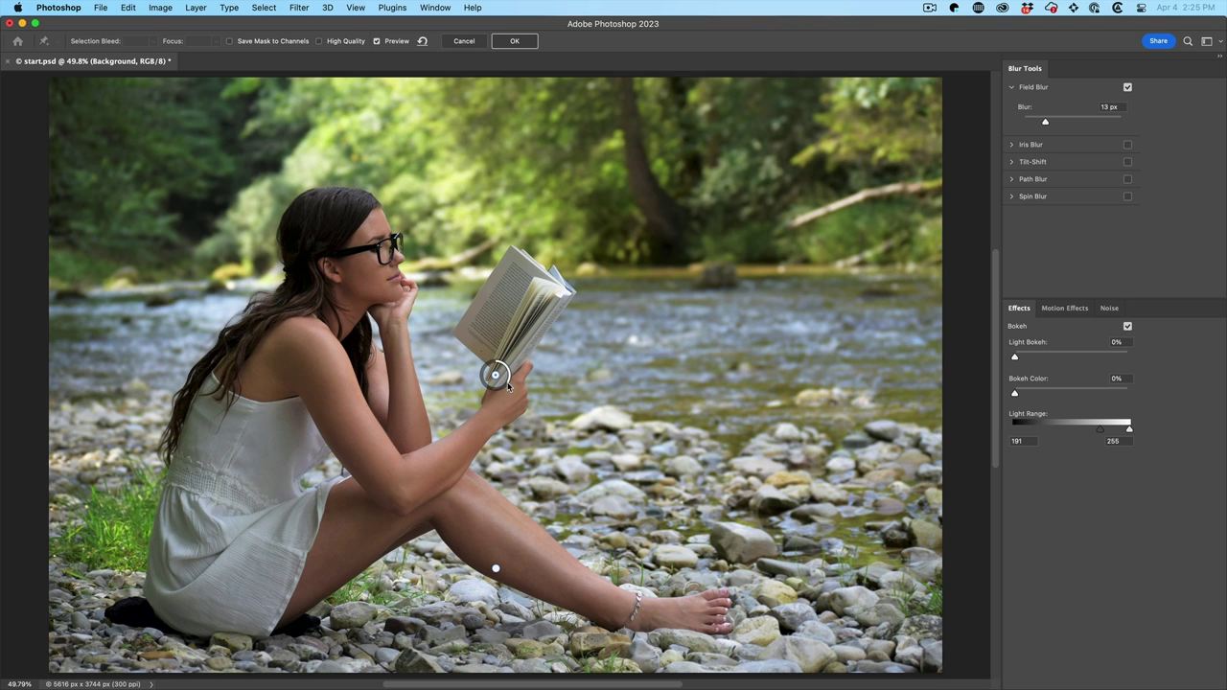
left_click_drag(510, 387, 496, 387)
left_click_drag(494, 387, 500, 537)
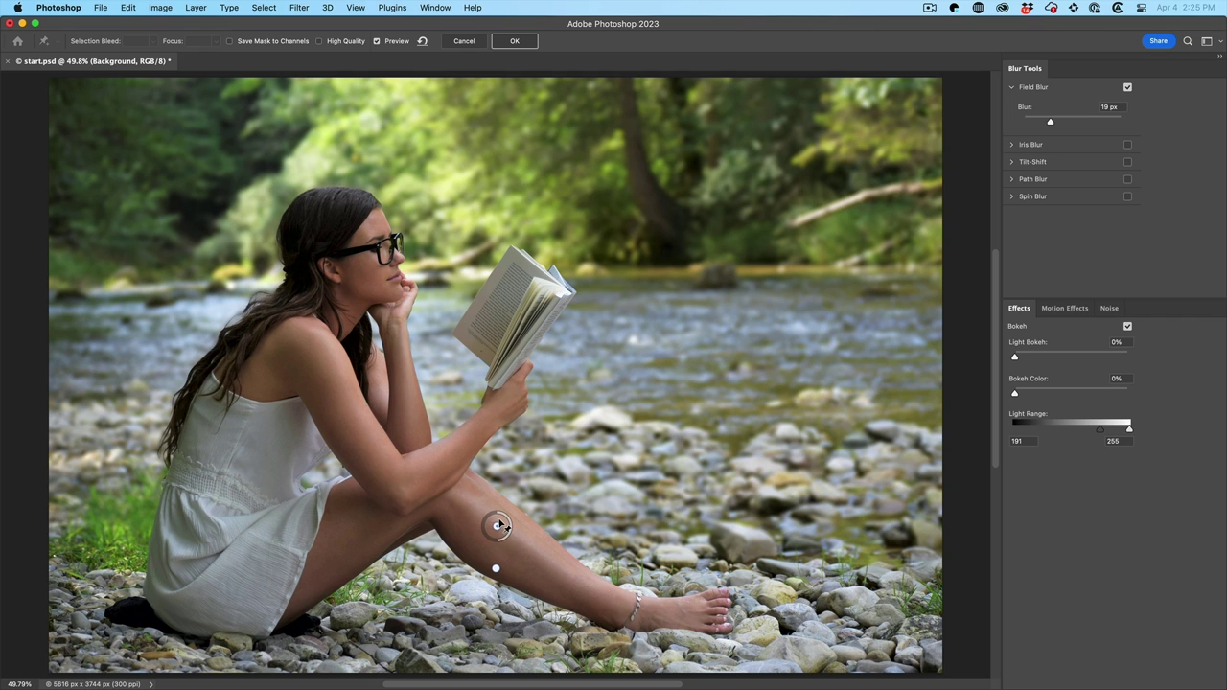
left_click_drag(497, 526, 506, 214)
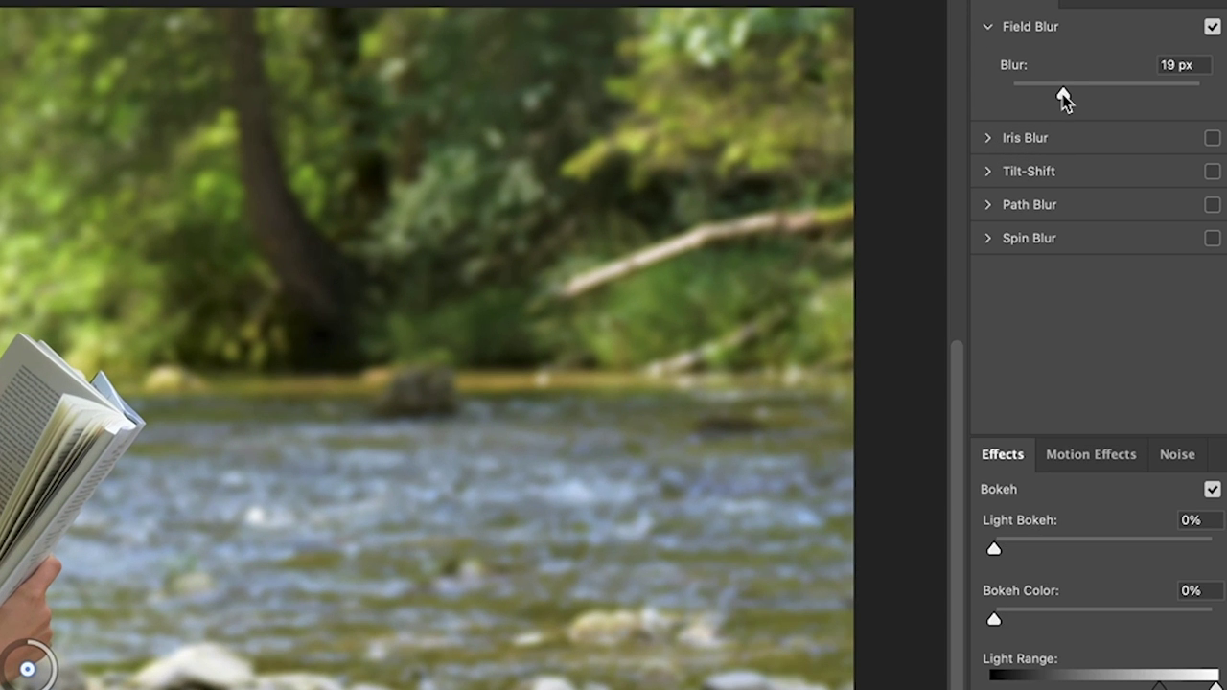
left_click_drag(1063, 94, 1086, 95)
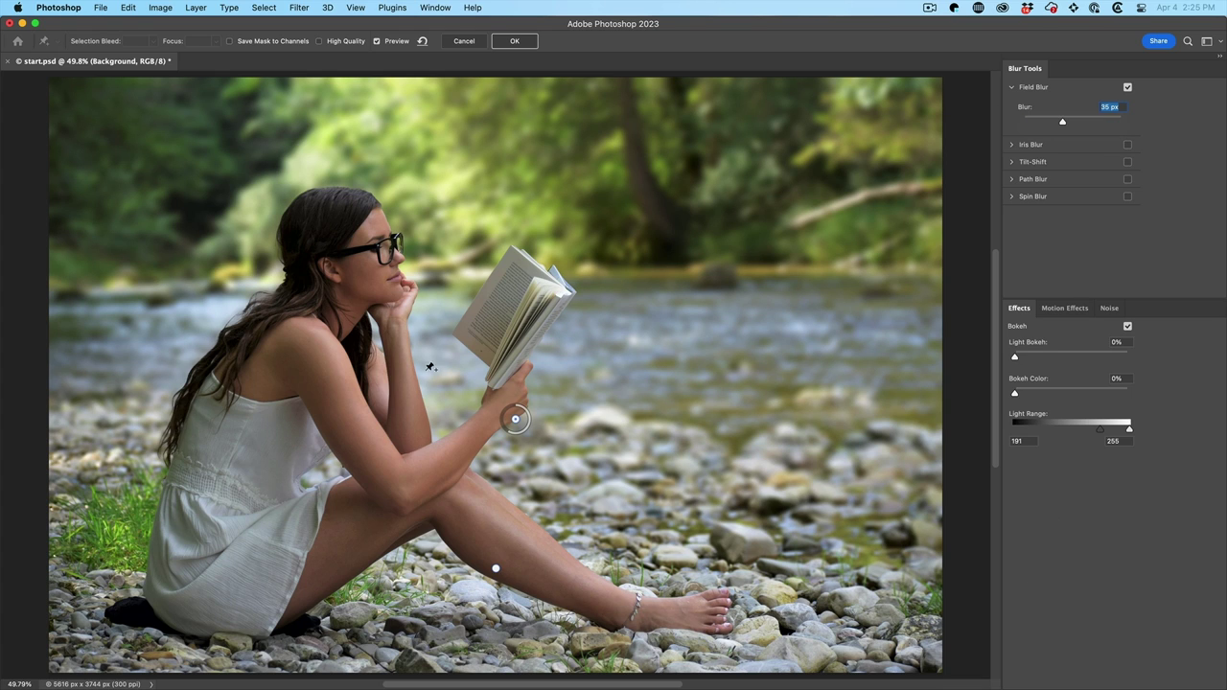
Commit the 35 px Field Blur with OK in the options bar.
left_click(514, 41)
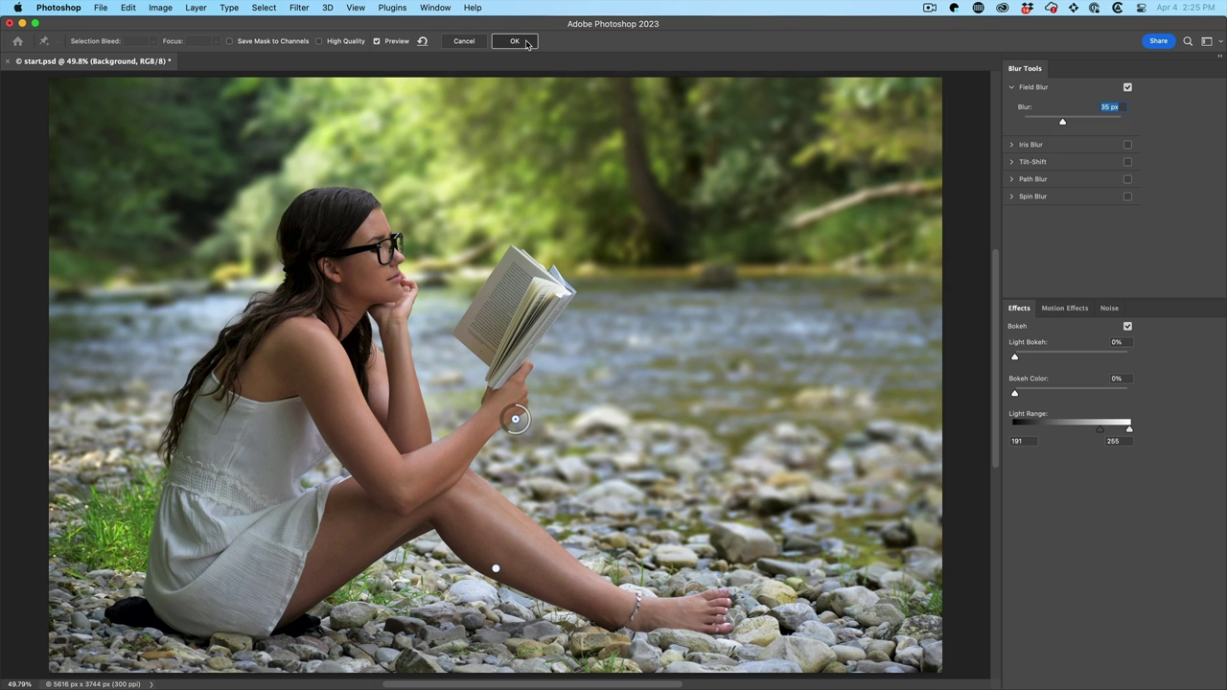